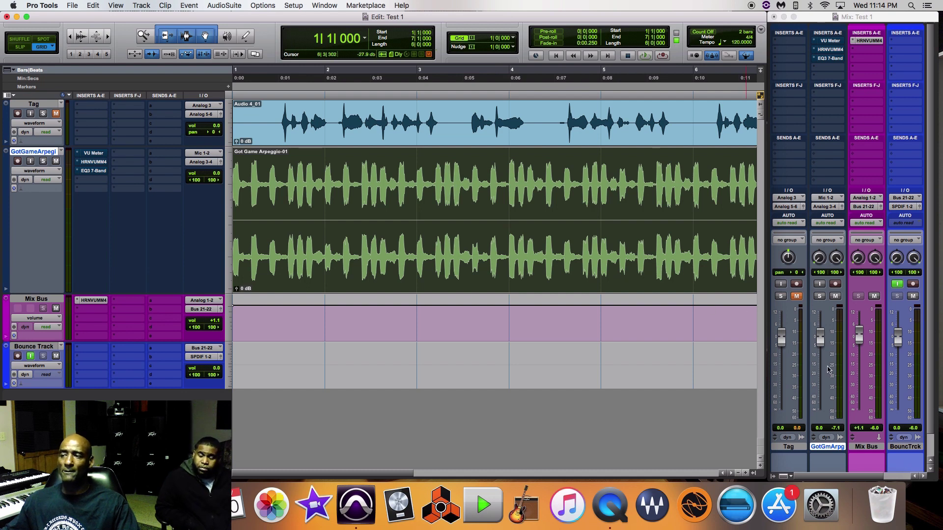
# Turn on the bypassed VU Meter insert on the Got Game Arpeggio track and play the track to check its level
pyautogui.click(835, 431)
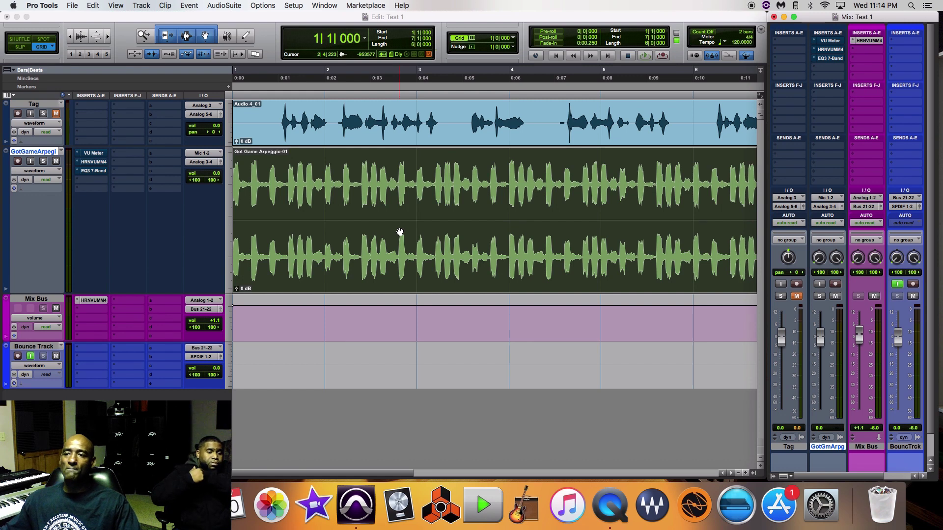
pyautogui.click(104, 156)
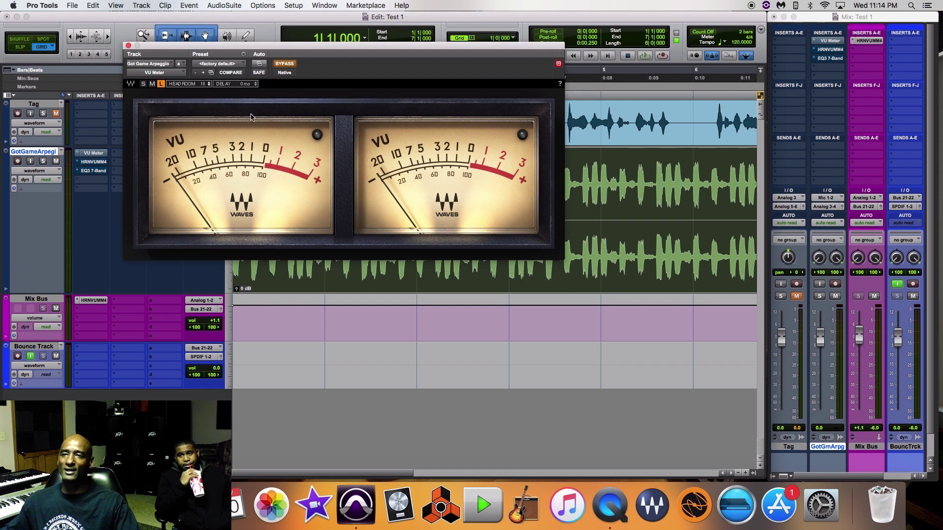
pyautogui.moveTo(321, 47); pyautogui.dragTo(410, 37)
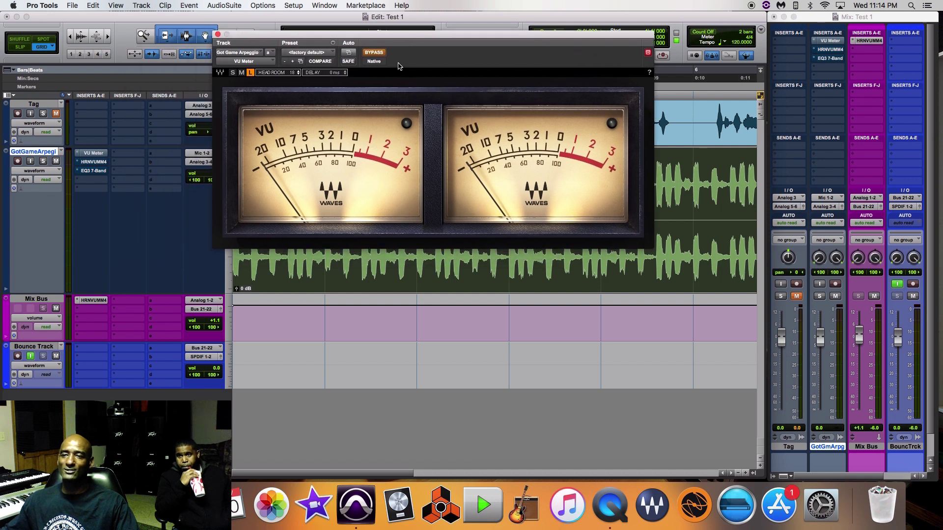
pyautogui.click(370, 54)
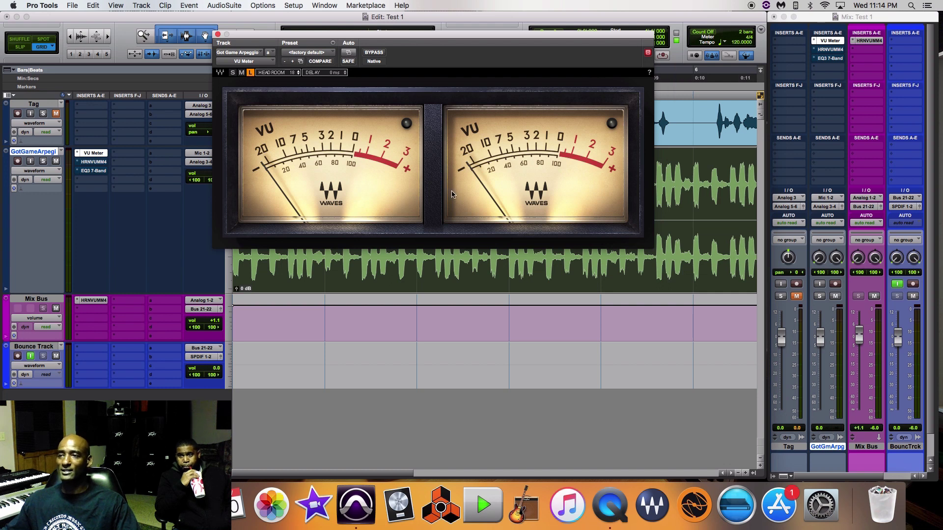
pyautogui.press('space')
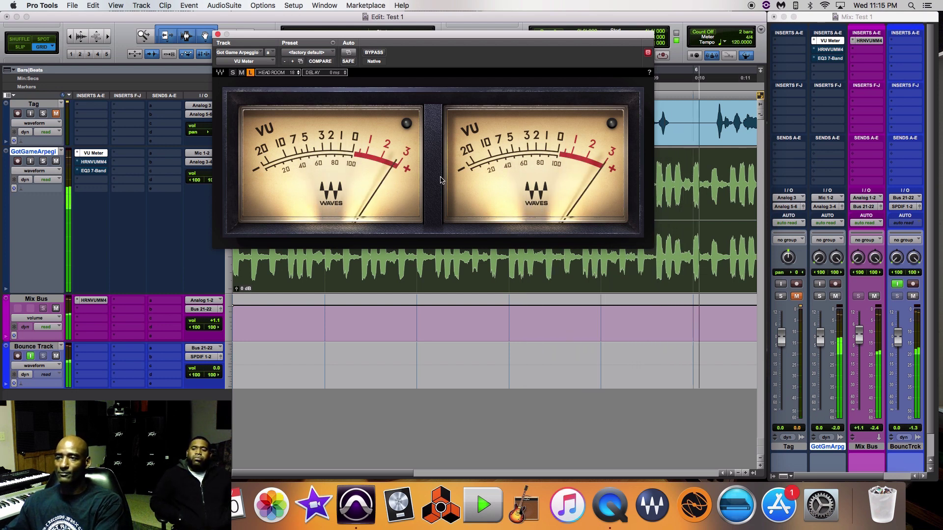
pyautogui.press('space')
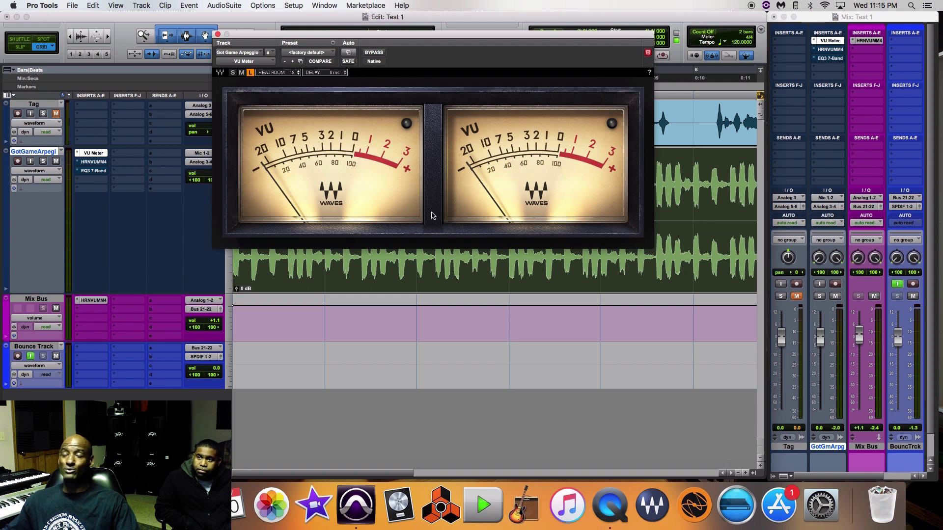
# Lower the Got Game Arpeggio clip gain to -5.0 dB and check the level on the VU Meter and track peak readout during playback
pyautogui.moveTo(423, 37); pyautogui.dragTo(536, 22)
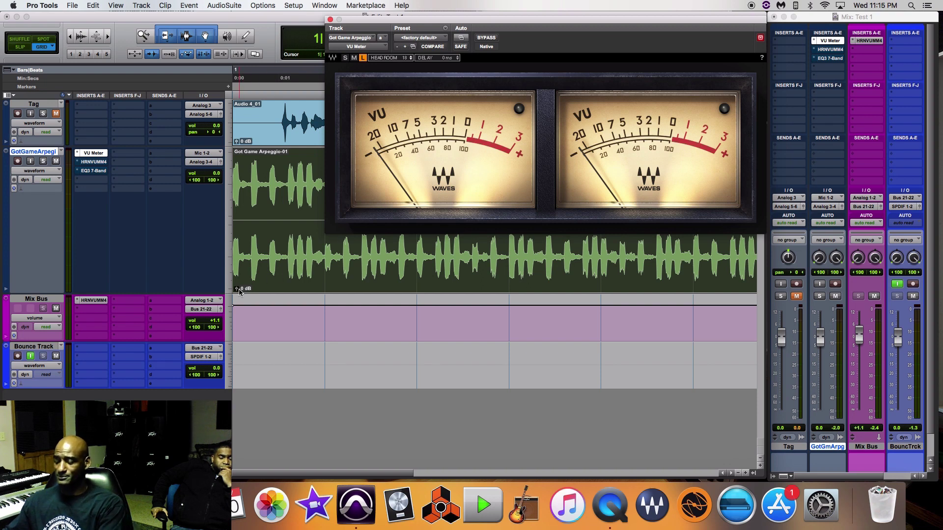
pyautogui.press('space')
pyautogui.moveTo(238, 292); pyautogui.dragTo(240, 298)
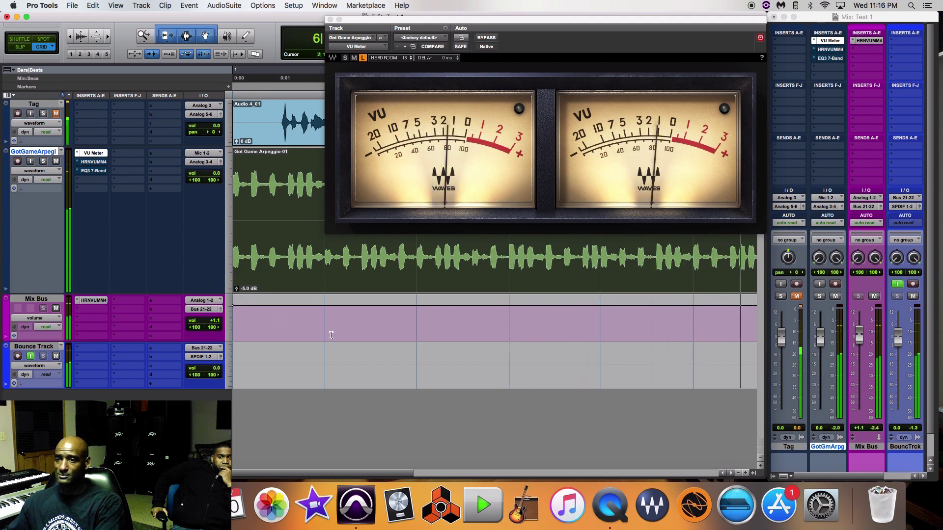
pyautogui.click(837, 433)
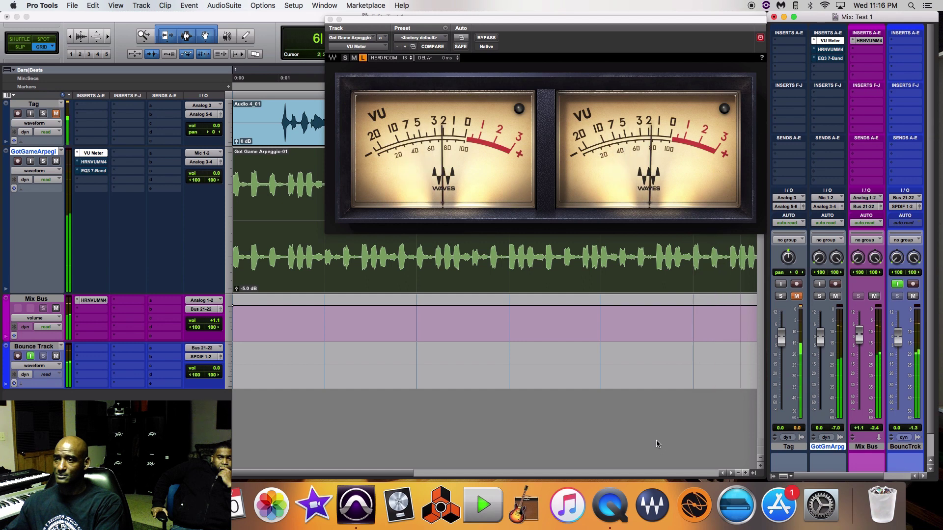
pyautogui.press('space')
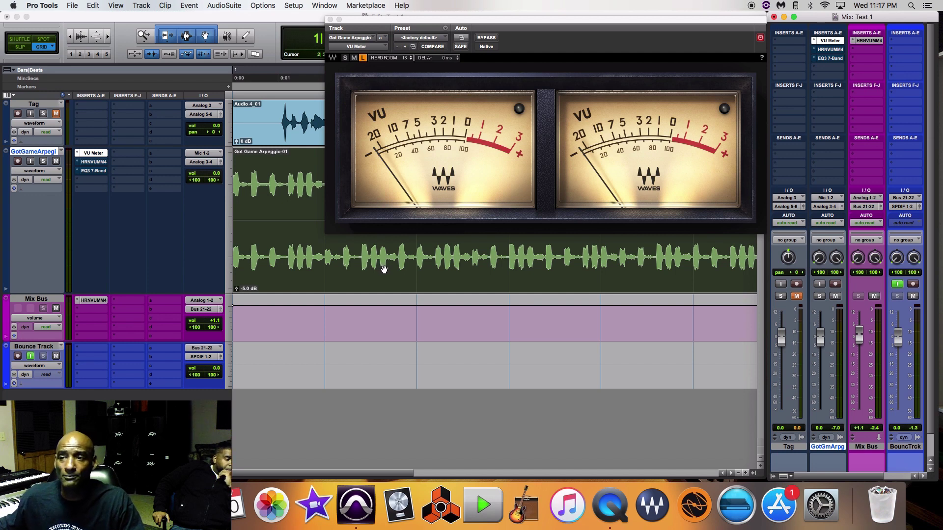
# Reset the Got Game Arpeggio clip gain to 0 dB and bypass the track's VU Meter insert
pyautogui.click(253, 188)
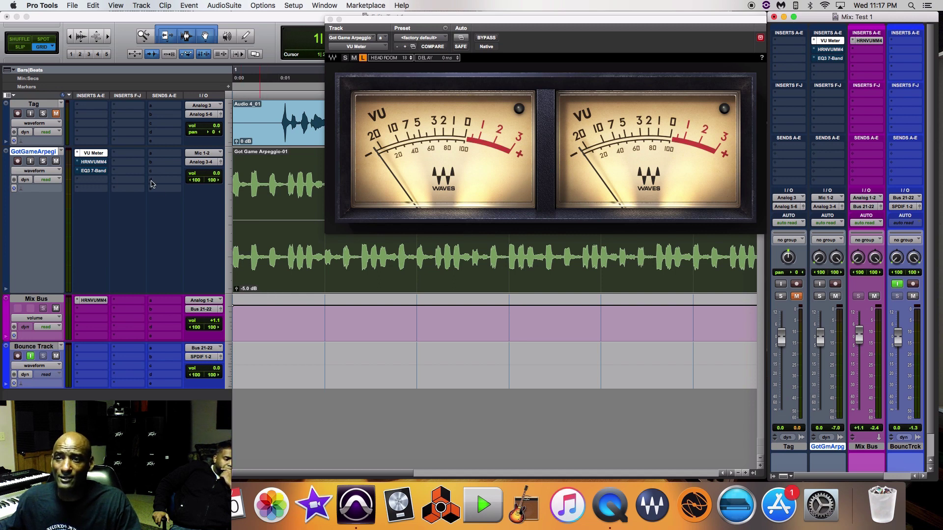
pyautogui.click(237, 289)
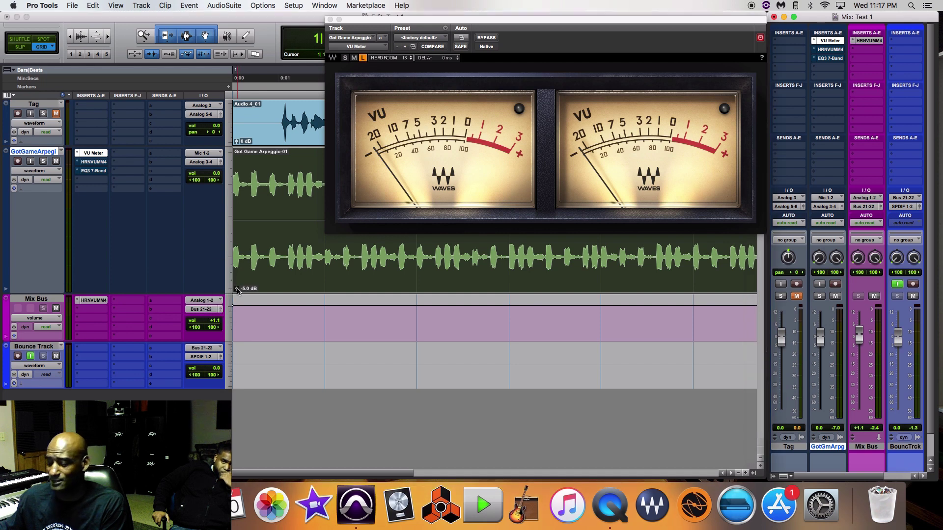
pyautogui.keyDown('alt'); pyautogui.click(238, 290); pyautogui.keyUp('alt')
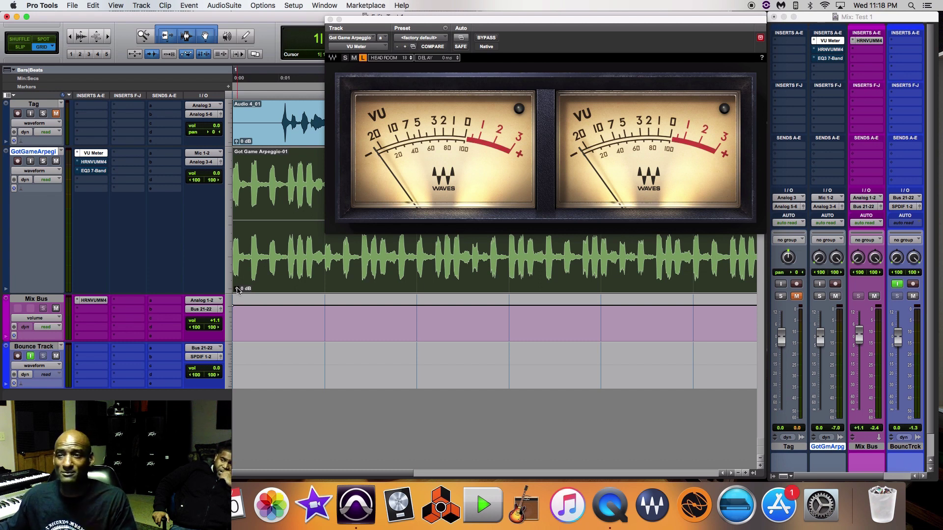
pyautogui.keyDown('super'); pyautogui.click(99, 155); pyautogui.keyUp('super')
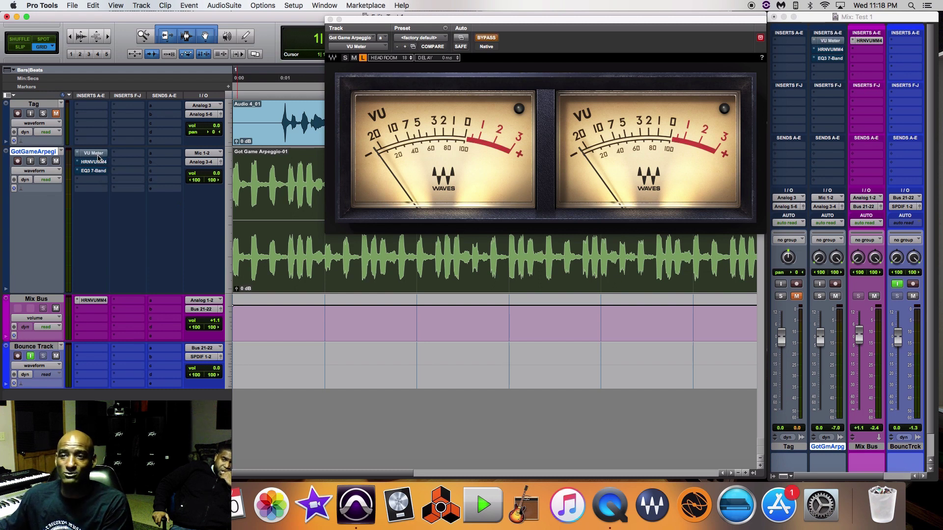
# Use the Auto function of the HoRNet VU Meter MK4 insert to set the arpeggio track's gain to the 0 VU target during playback
pyautogui.click(99, 163)
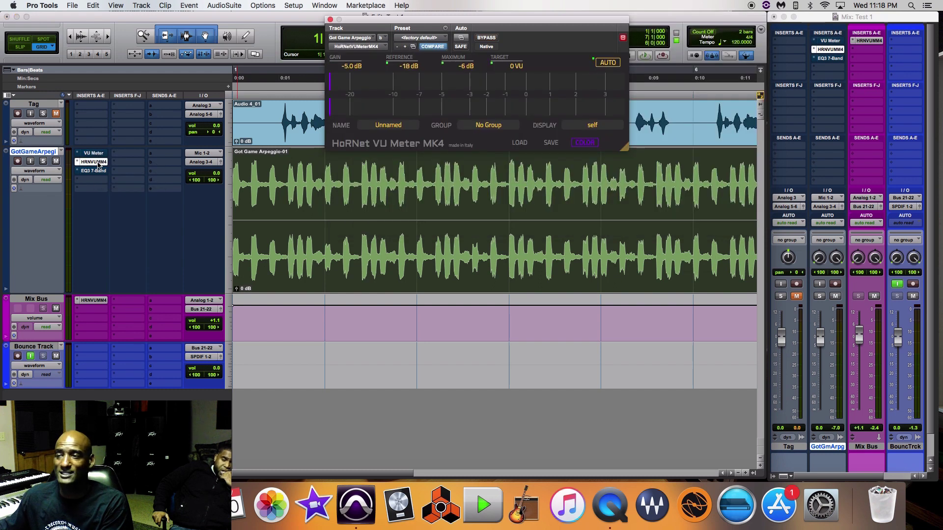
pyautogui.moveTo(539, 22); pyautogui.dragTo(502, 94)
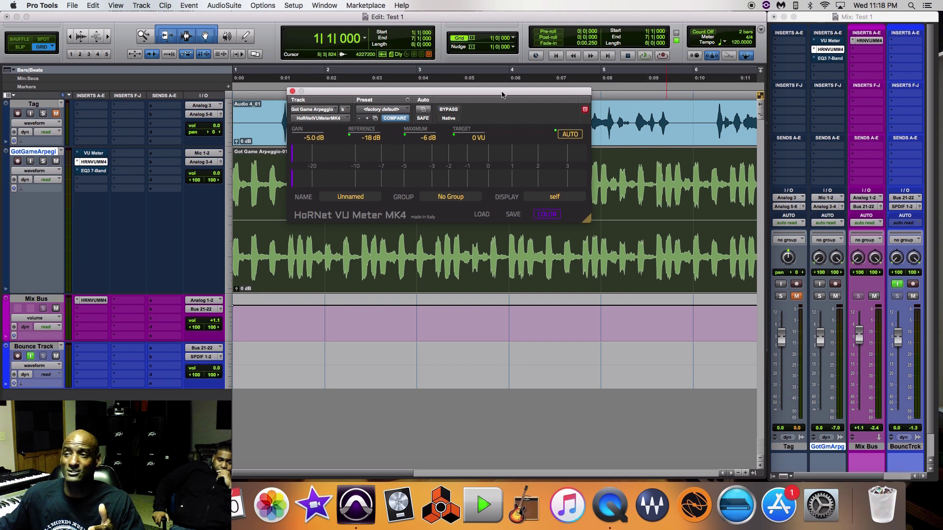
pyautogui.click(570, 135)
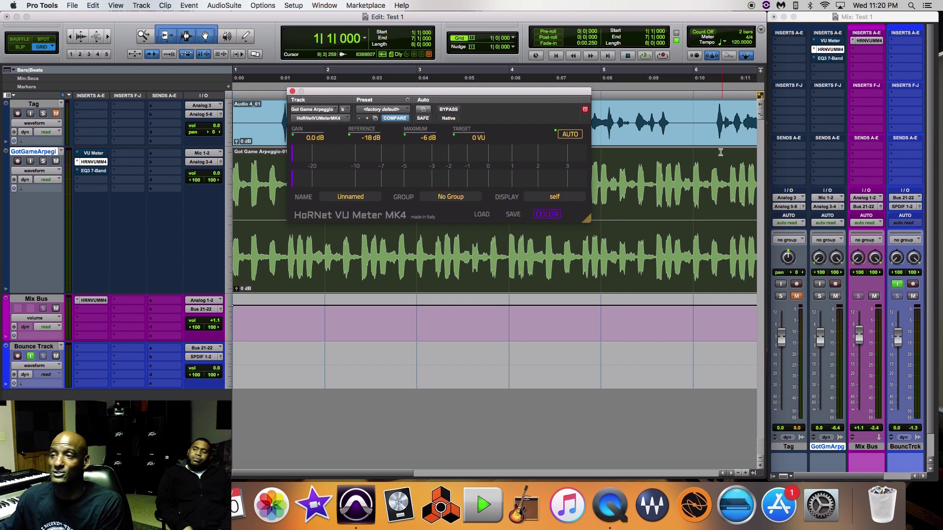
pyautogui.click(570, 134)
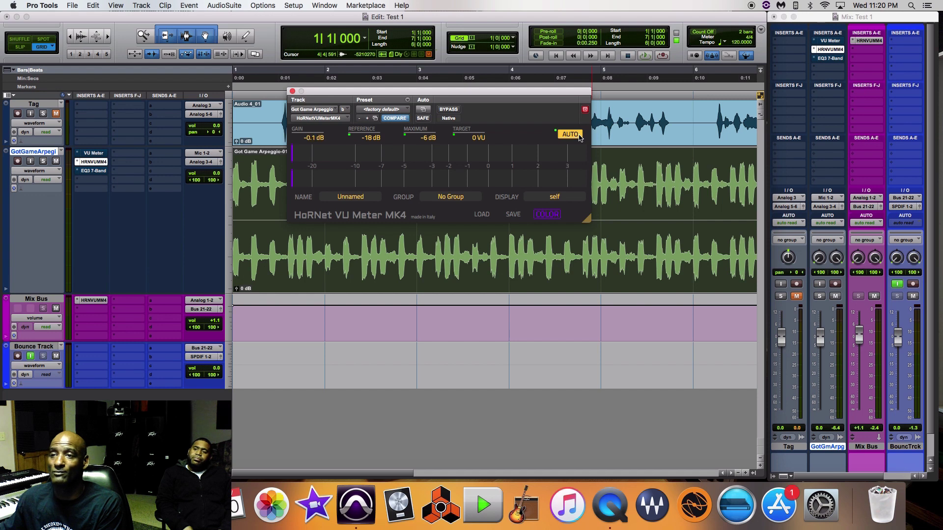
pyautogui.press('space')
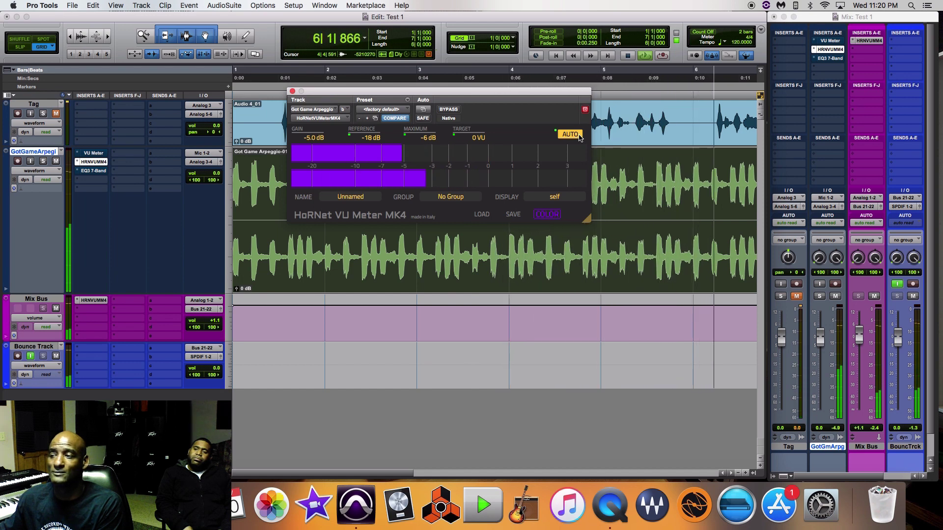
pyautogui.click(835, 428)
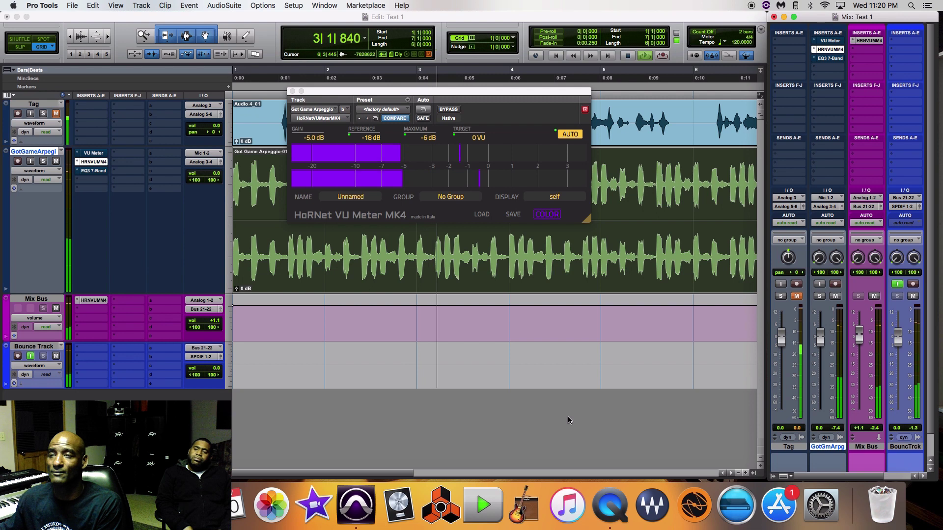
pyautogui.press('space')
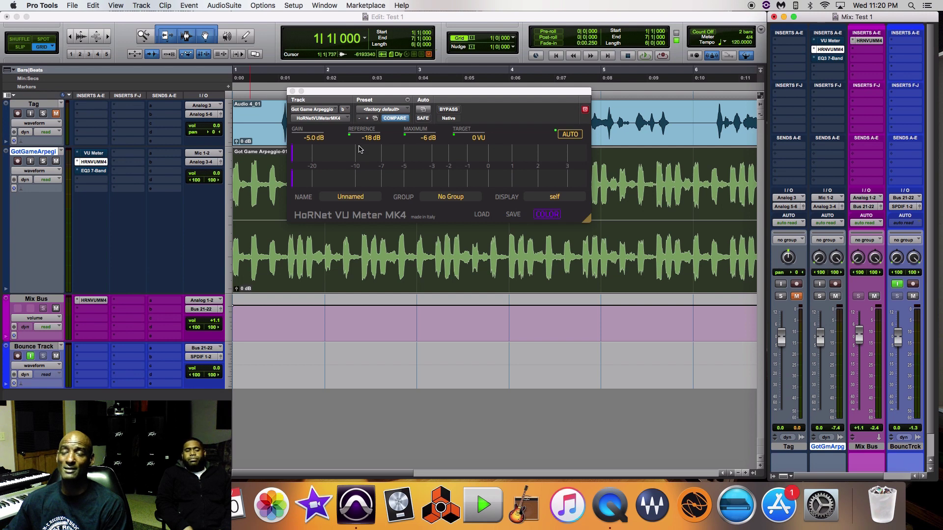
# Open the EQ3 7-Band insert on the arpeggio track and compare its flat setting with bypass during playback
pyautogui.click(87, 172)
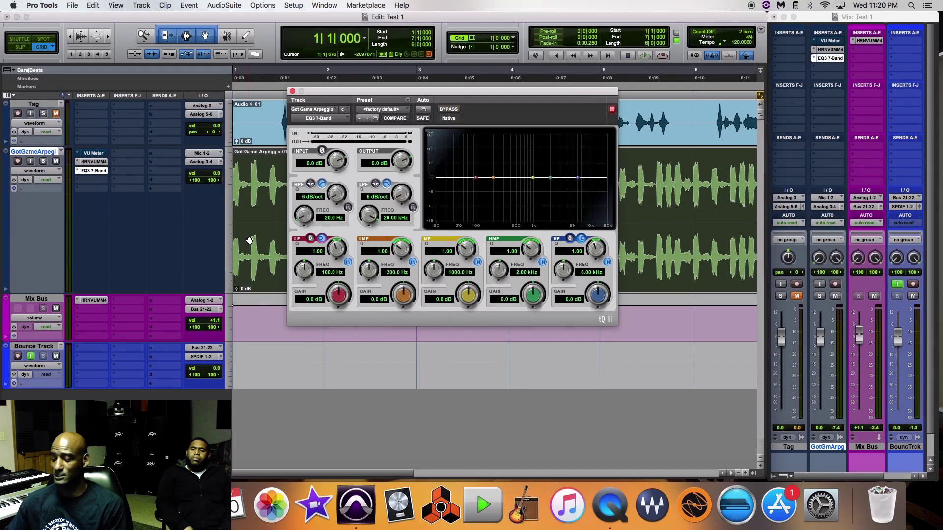
pyautogui.press('space')
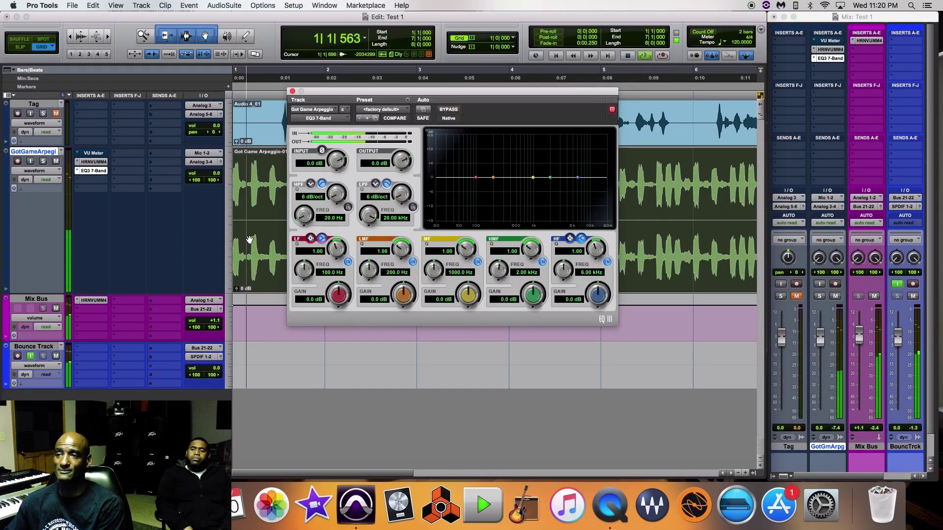
pyautogui.click(444, 110)
pyautogui.click(452, 114)
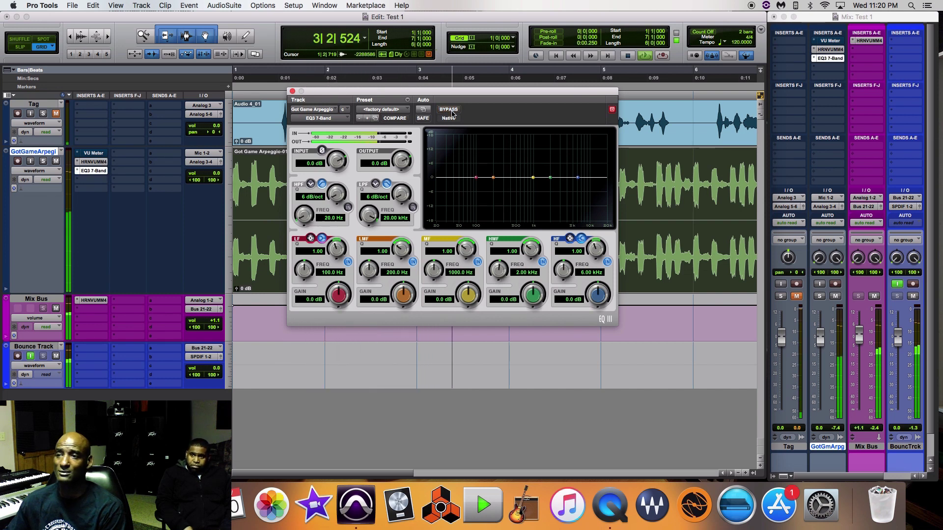
pyautogui.click(452, 114)
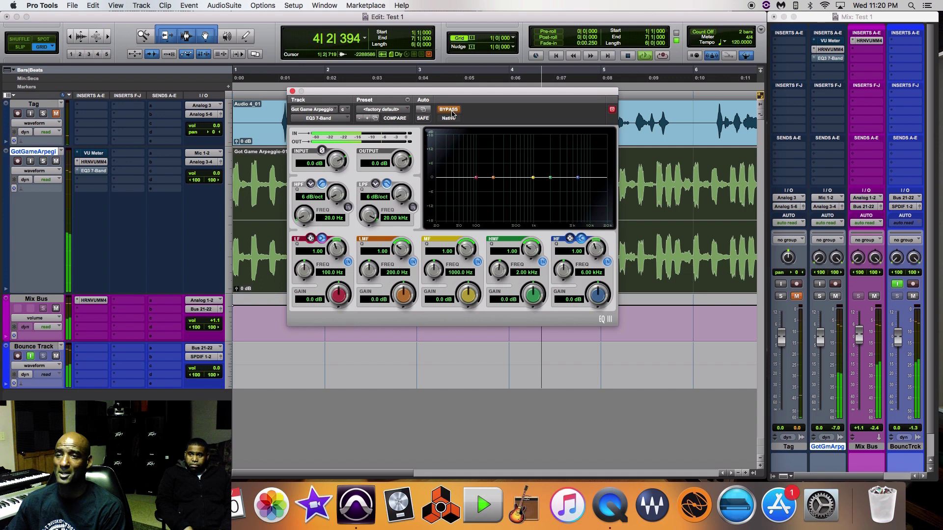
pyautogui.click(452, 114)
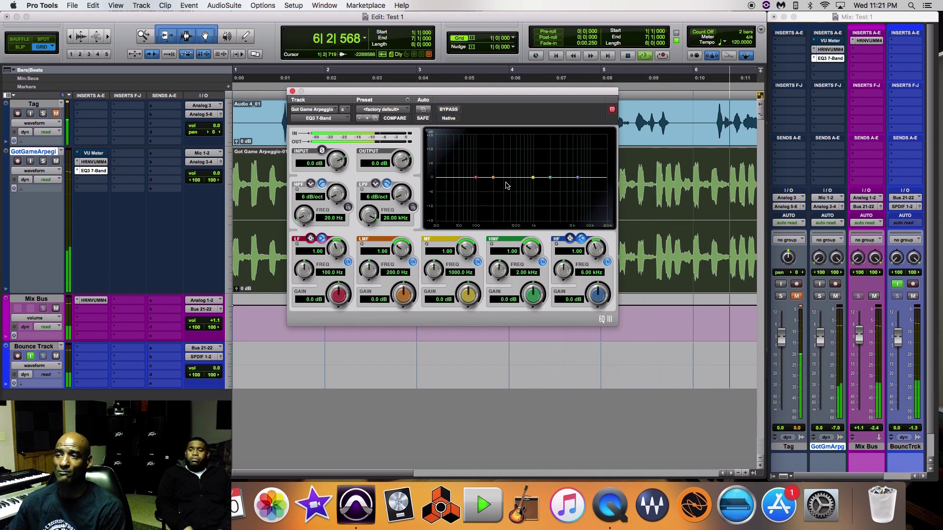
# Boost the EQ3 mid-frequency band by 4.8 dB at 1.06 kHz and compare the result with bypass
pyautogui.moveTo(535, 179); pyautogui.dragTo(534, 167)
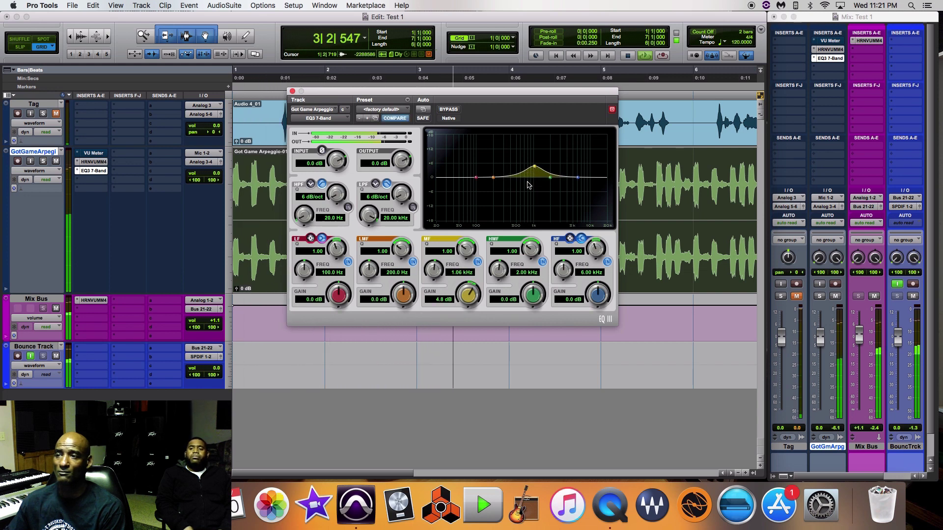
pyautogui.click(444, 110)
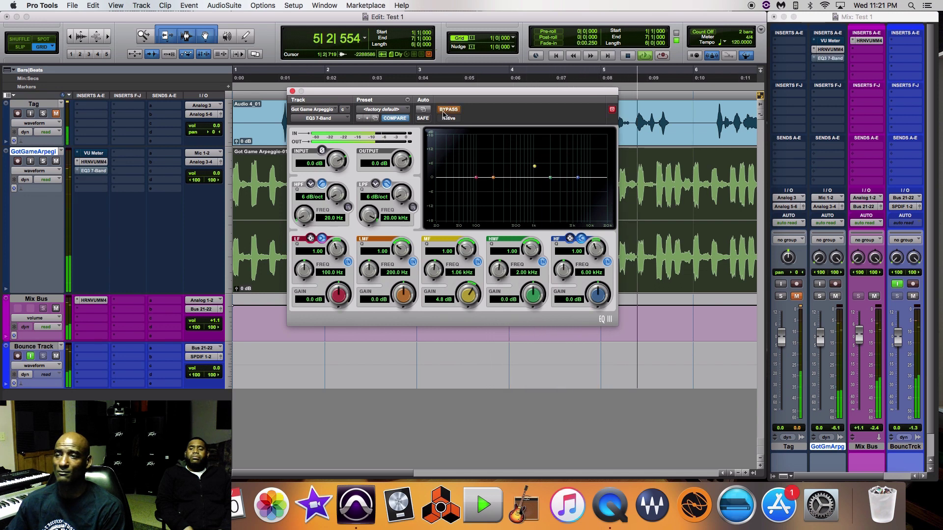
pyautogui.click(444, 111)
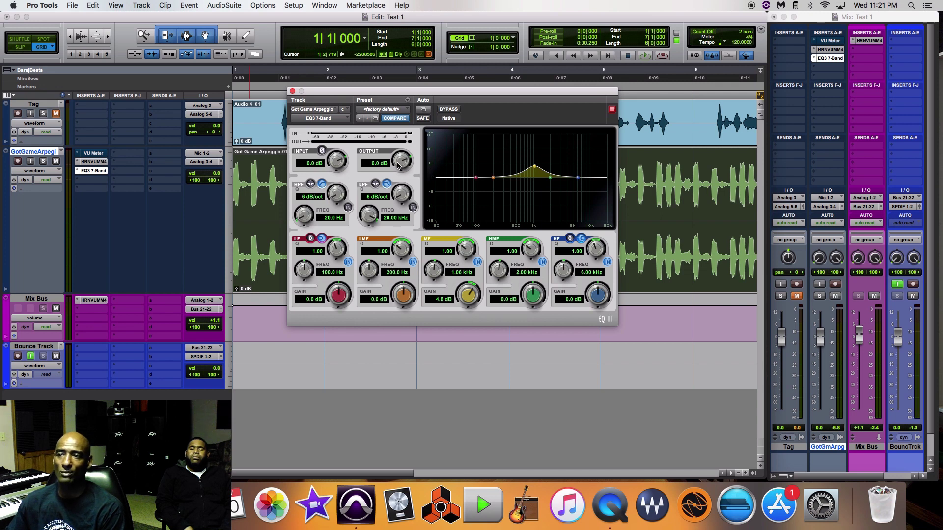
# Reduce the EQ3 7-Band output to -1.4 dB and compare the matched level with bypass during playback
pyautogui.moveTo(398, 164); pyautogui.dragTo(397, 180)
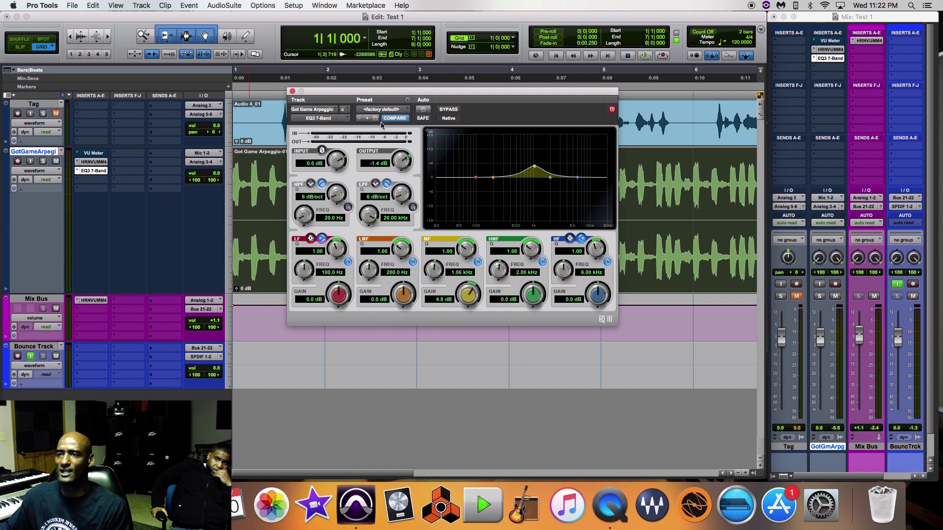
pyautogui.press('space')
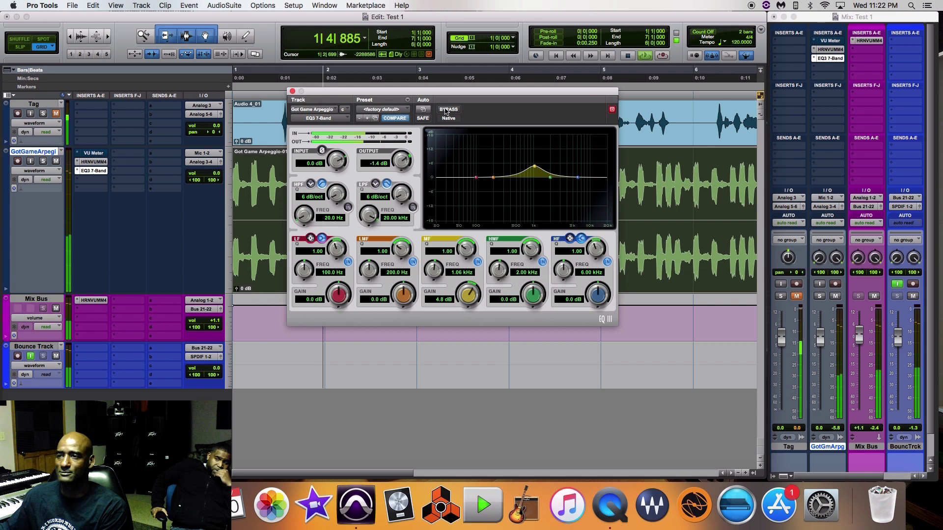
pyautogui.click(447, 110)
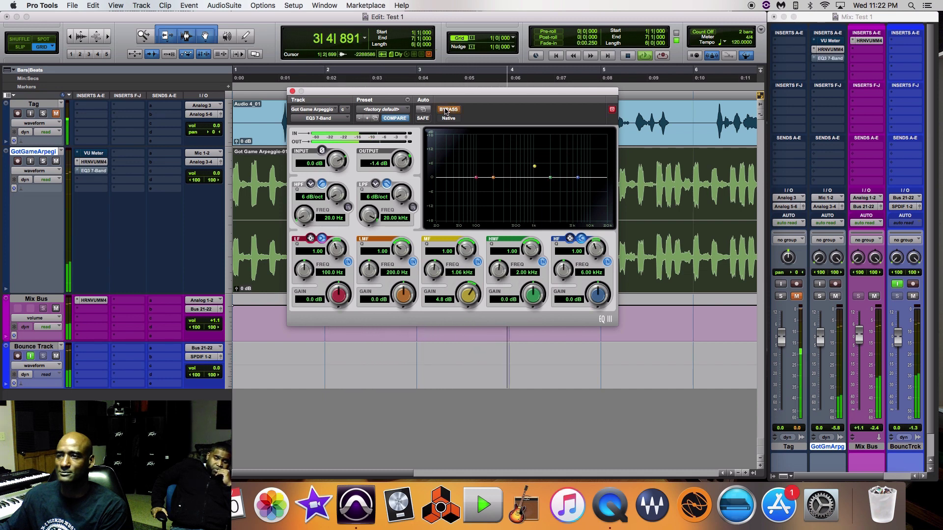
pyautogui.click(445, 110)
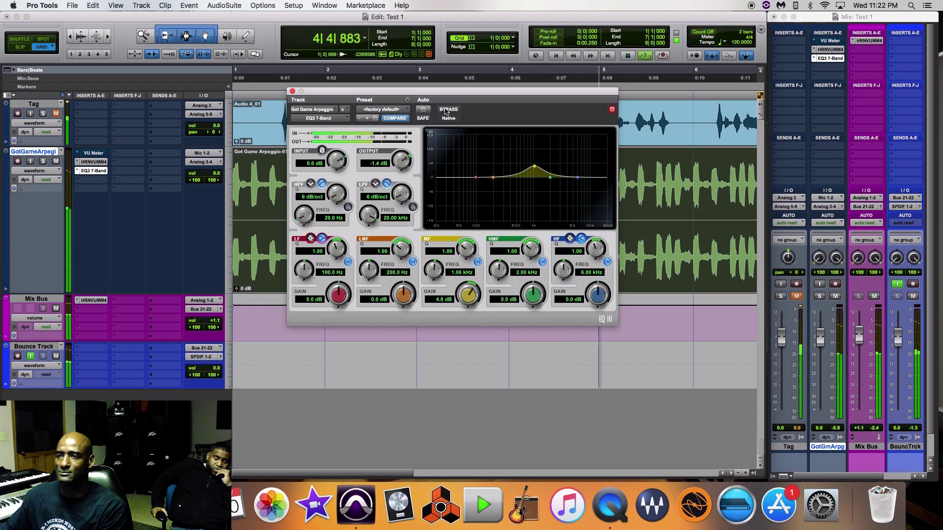
pyautogui.click(445, 110)
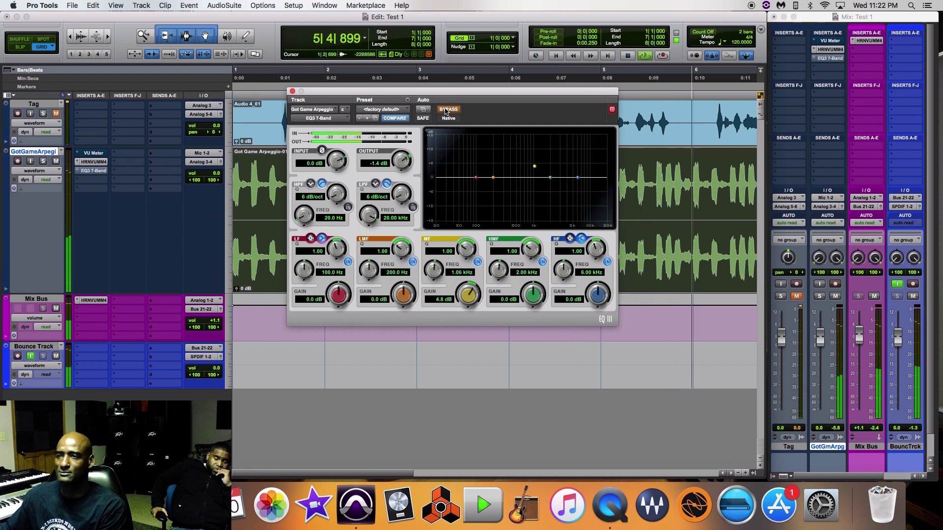
pyautogui.click(445, 110)
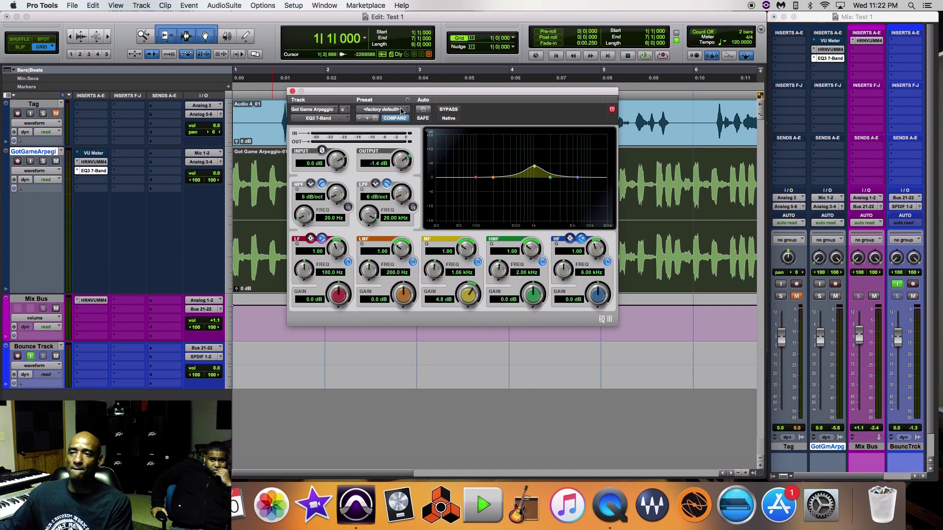
# Close the EQ3 7-Band window and clear the peak level indicators of the Mix Bus and Bounce Track
pyautogui.click(292, 91)
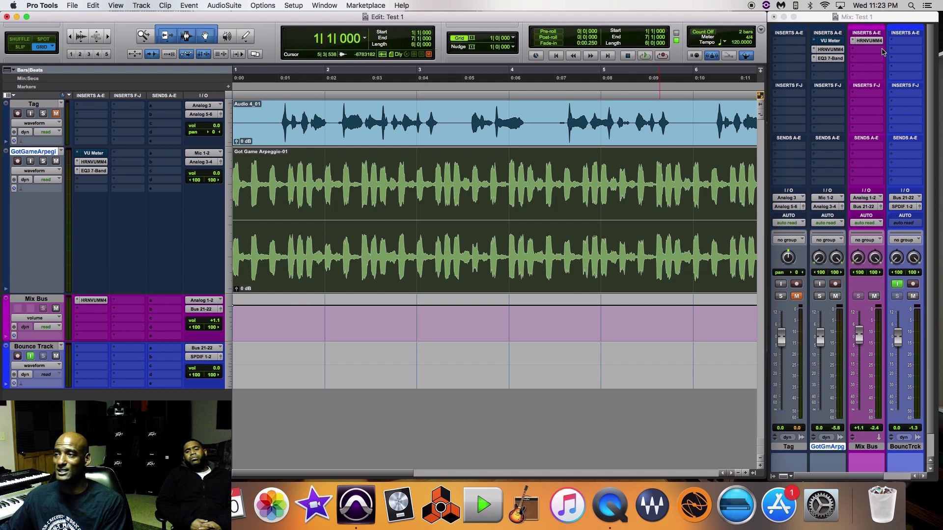
pyautogui.click(874, 423)
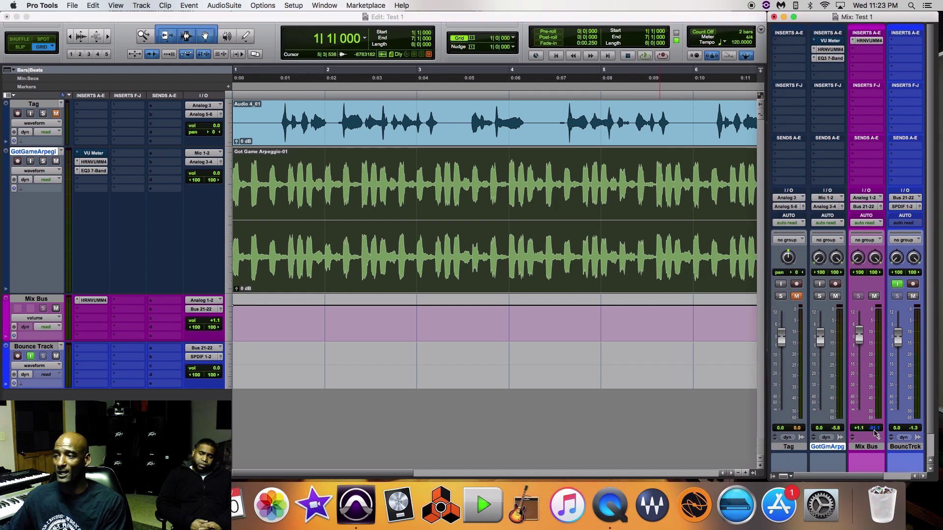
pyautogui.click(914, 430)
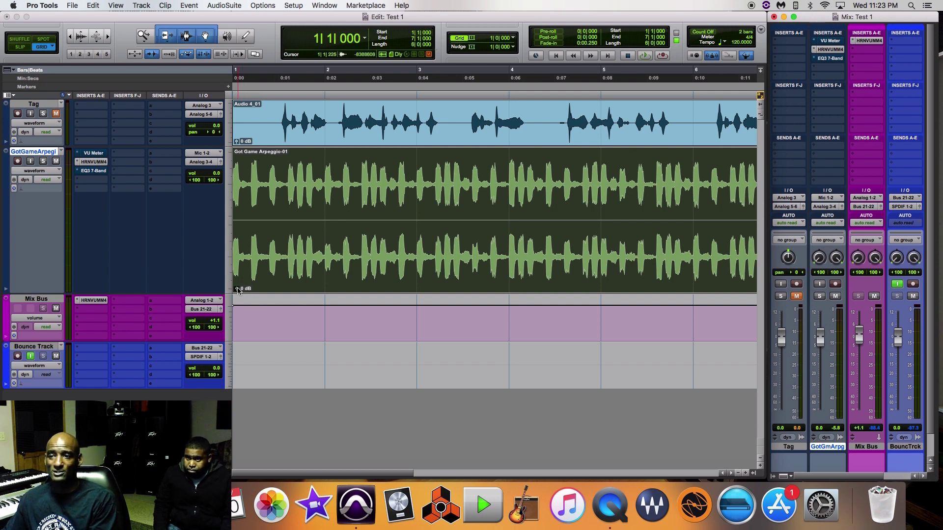
# Set the arpeggio clip's gain to -5.0 dB and remove the HoRNet VU Meter insert from its track
pyautogui.moveTo(237, 291); pyautogui.dragTo(237, 289)
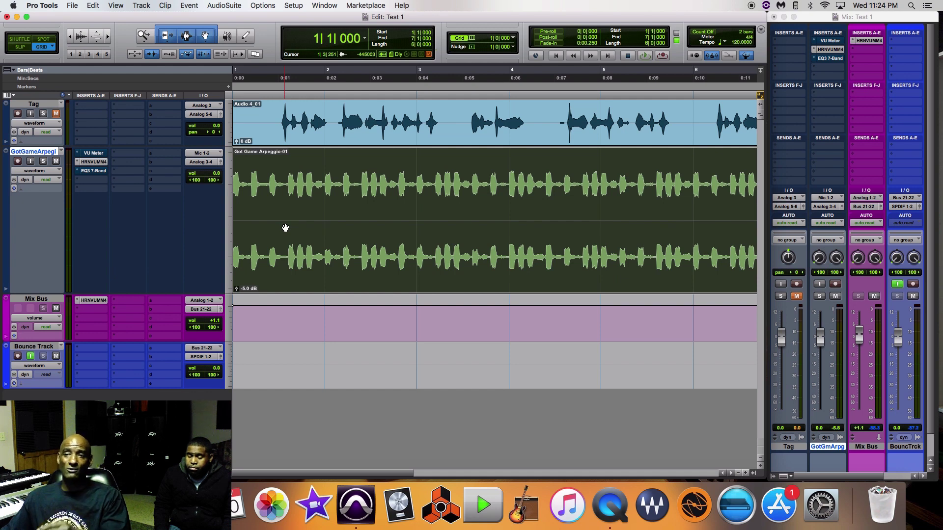
pyautogui.click(78, 163)
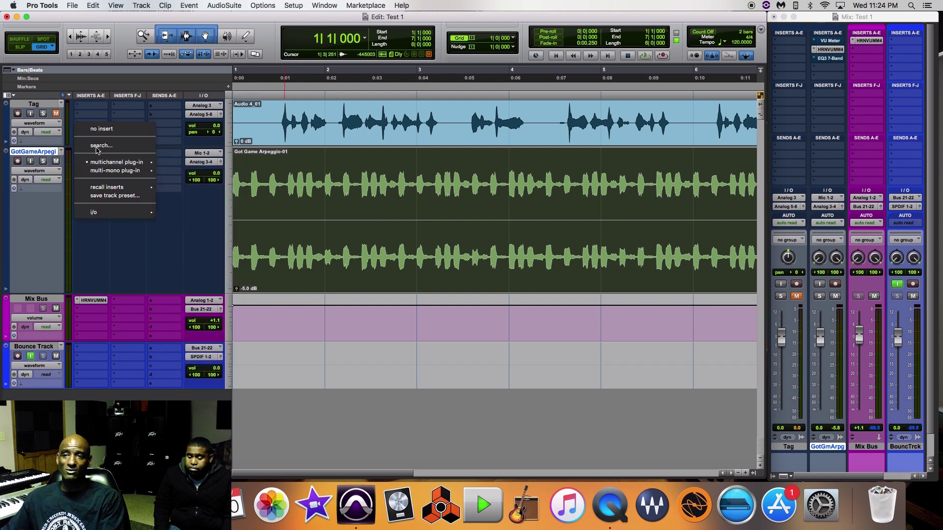
pyautogui.click(102, 129)
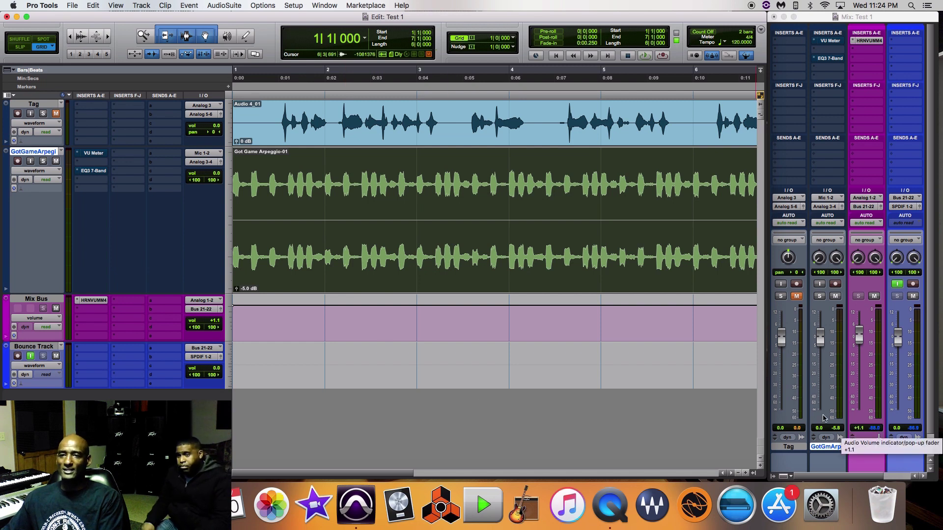
# Bypass the Mix Bus HoRNet VU Meter insert, check playback, and reset the Mix Bus fader to 0.0 dB
pyautogui.keyDown('super'); pyautogui.click(91, 300); pyautogui.keyUp('super')
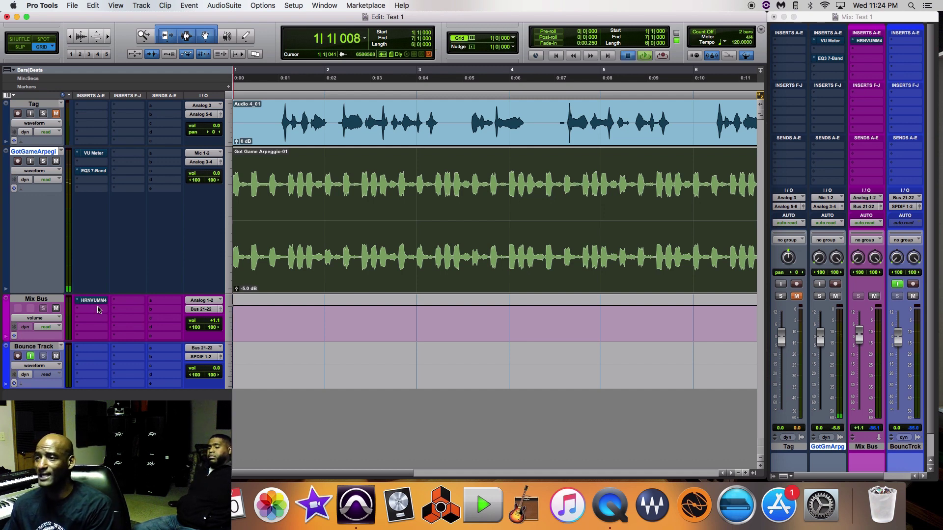
pyautogui.press('space')
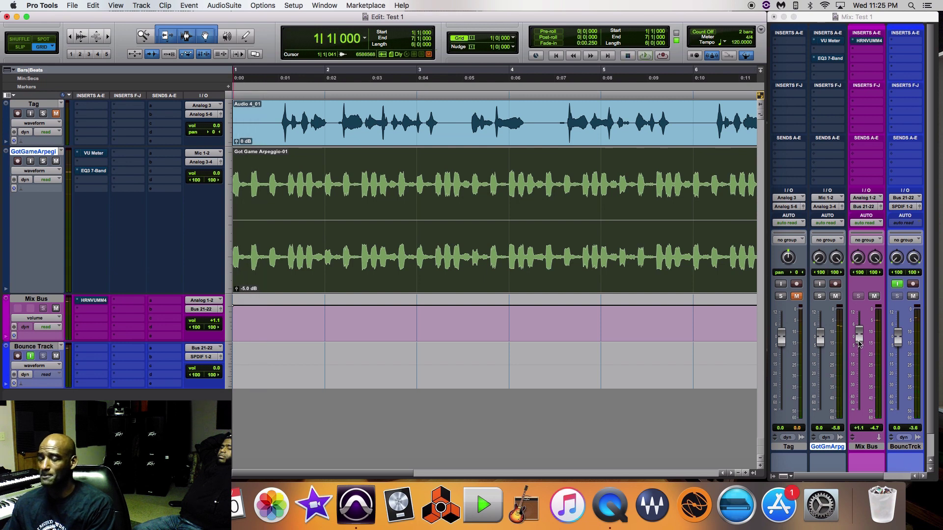
pyautogui.keyDown('alt'); pyautogui.click(860, 343); pyautogui.keyUp('alt')
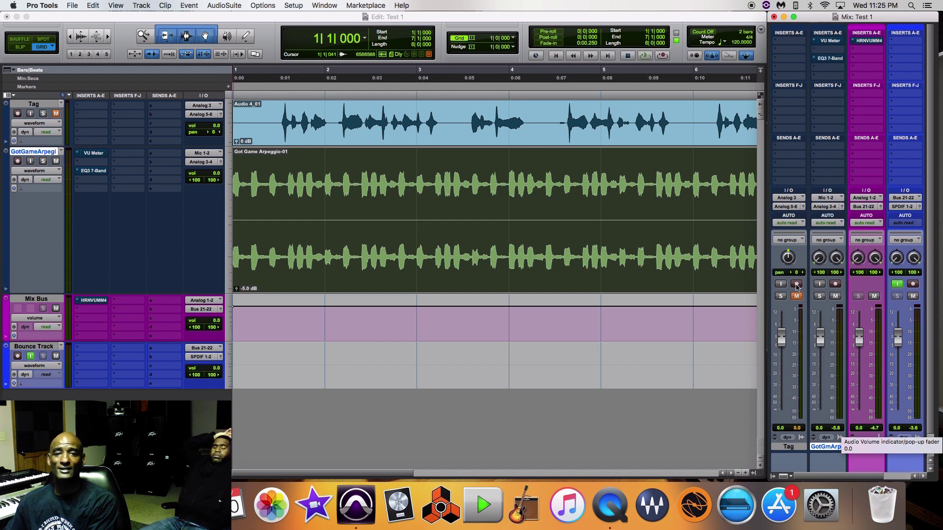
# Lower the bypassed Mix Bus HoRNet VU Meter's gain to -29.6 dB and test playback for any level change
pyautogui.click(866, 42)
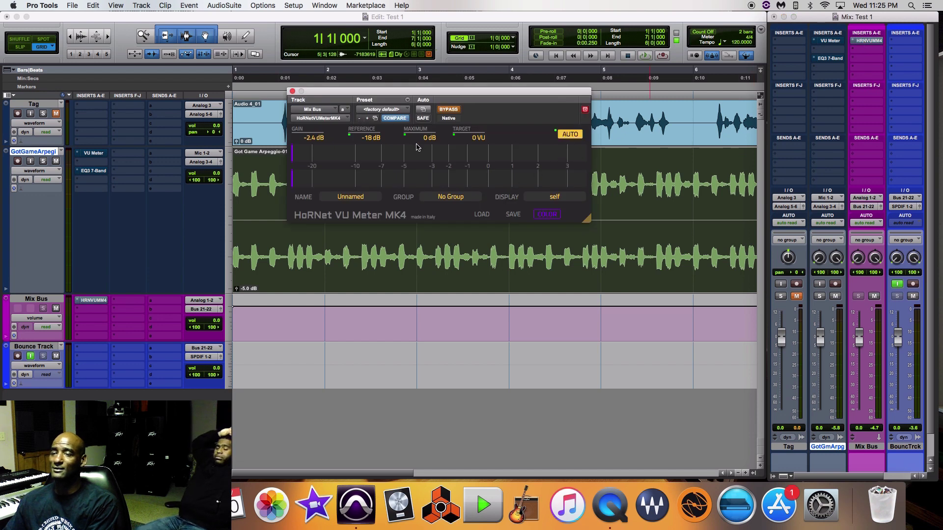
pyautogui.moveTo(310, 138); pyautogui.dragTo(309, 142)
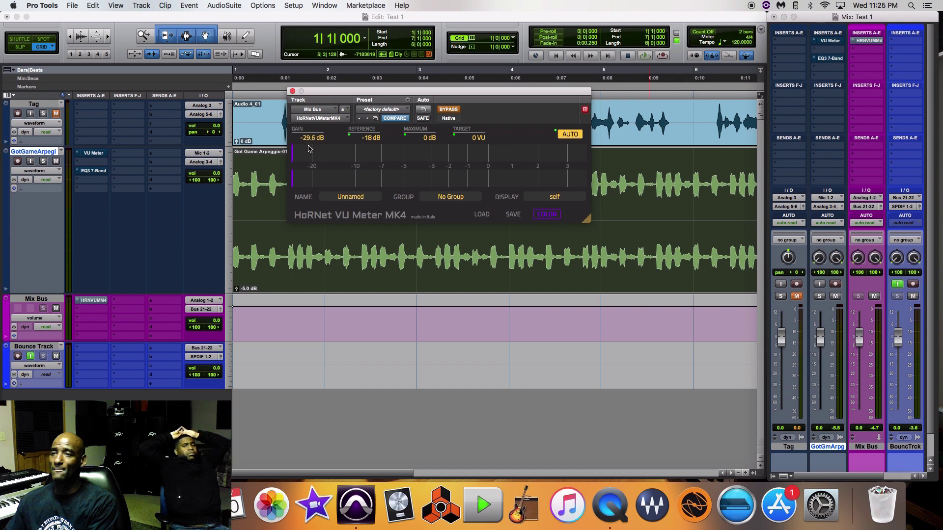
pyautogui.press('space')
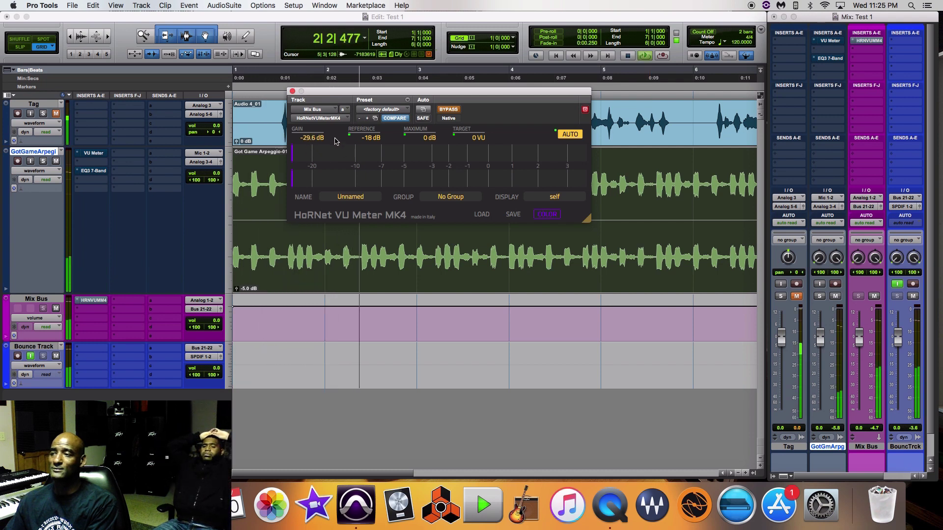
pyautogui.press('space')
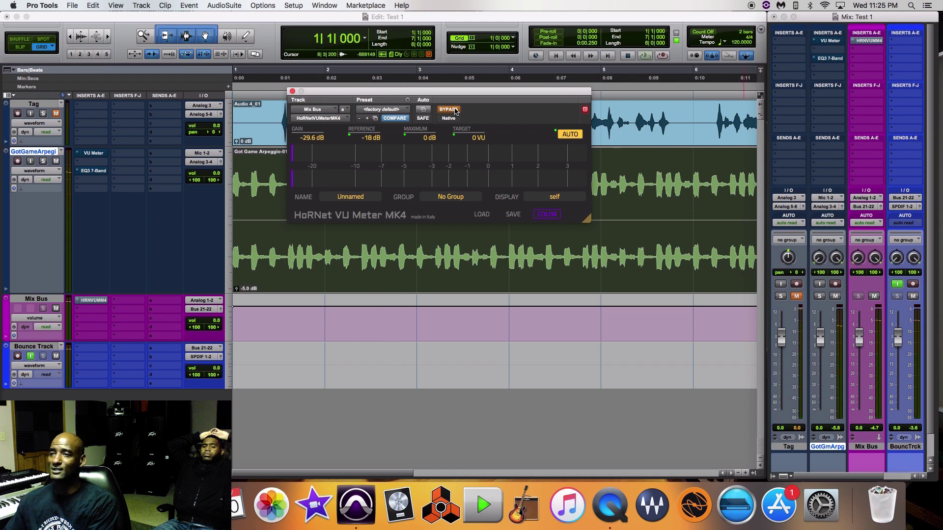
# Play the session with the Mix Bus HoRNet VU Meter active at -2.4 dB gain and clear the Mix Bus peak indicator
pyautogui.press('space')
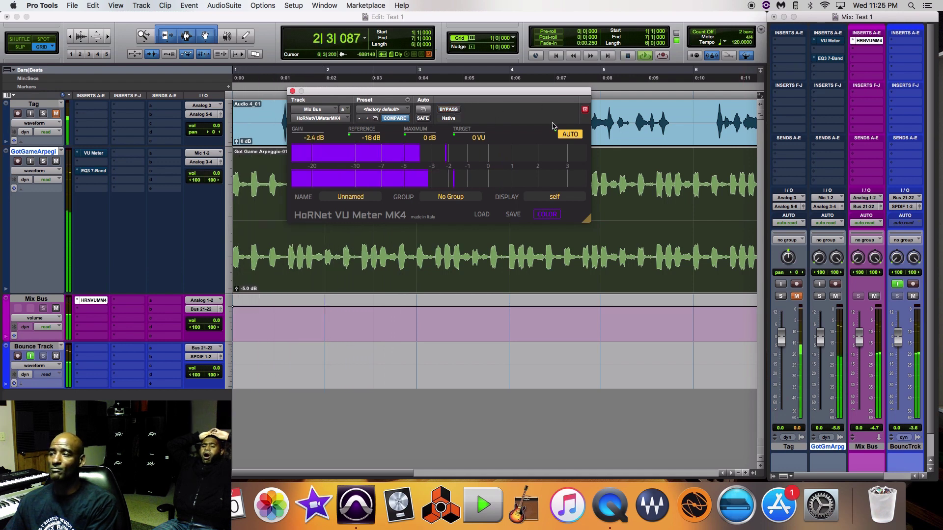
pyautogui.click(878, 432)
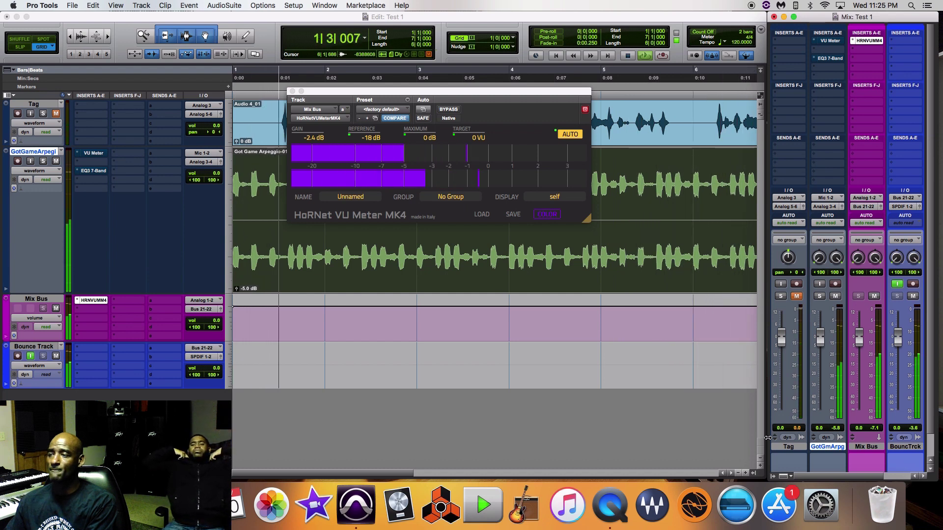
pyautogui.press('space')
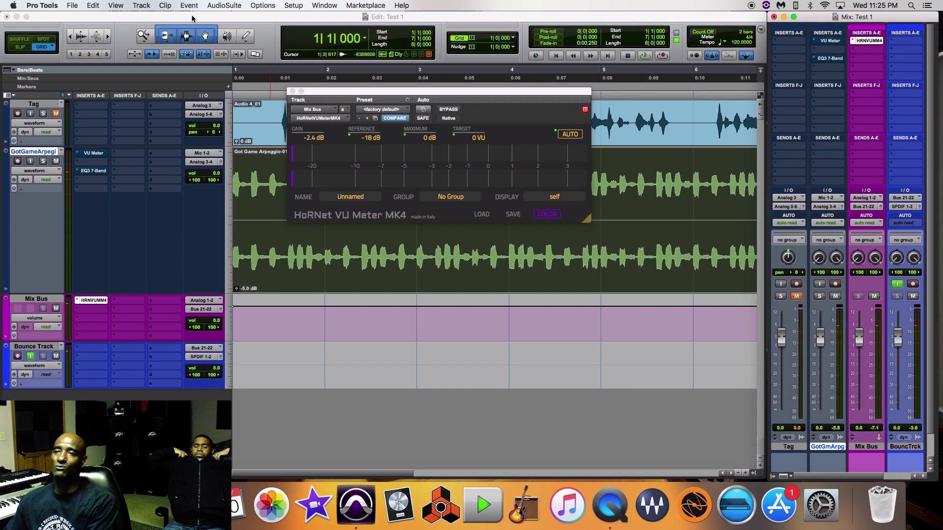
# Turn off Pre-Fader Metering, close the VU meter window, and raise the Mix Bus fader to +1.1 dB during playback
pyautogui.click(255, 5)
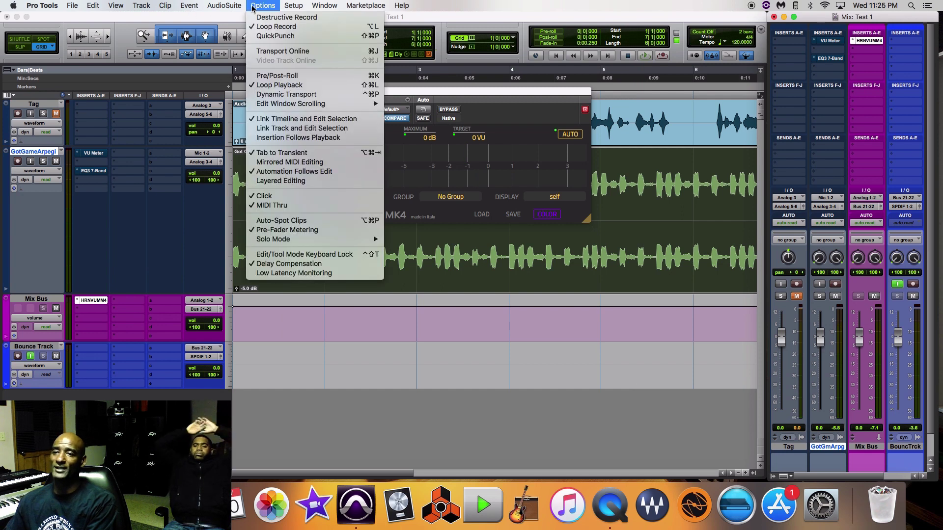
pyautogui.click(369, 231)
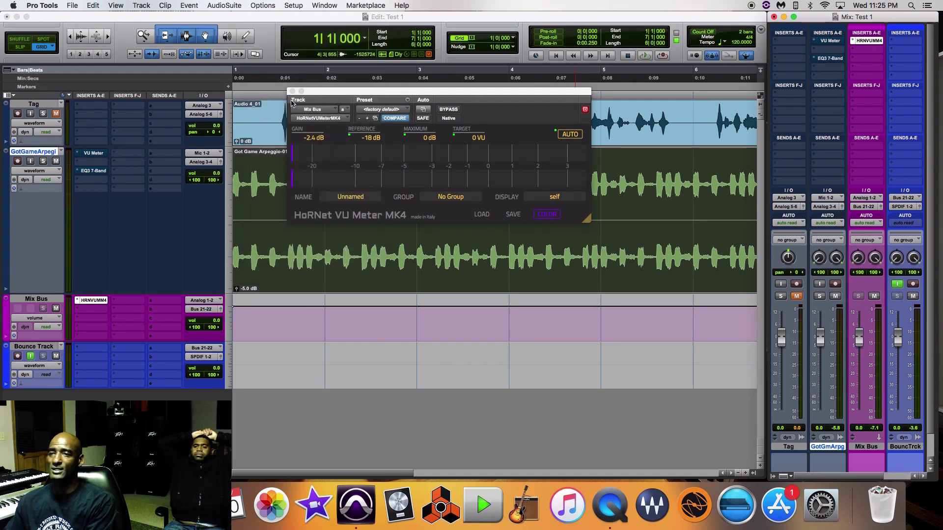
pyautogui.click(293, 92)
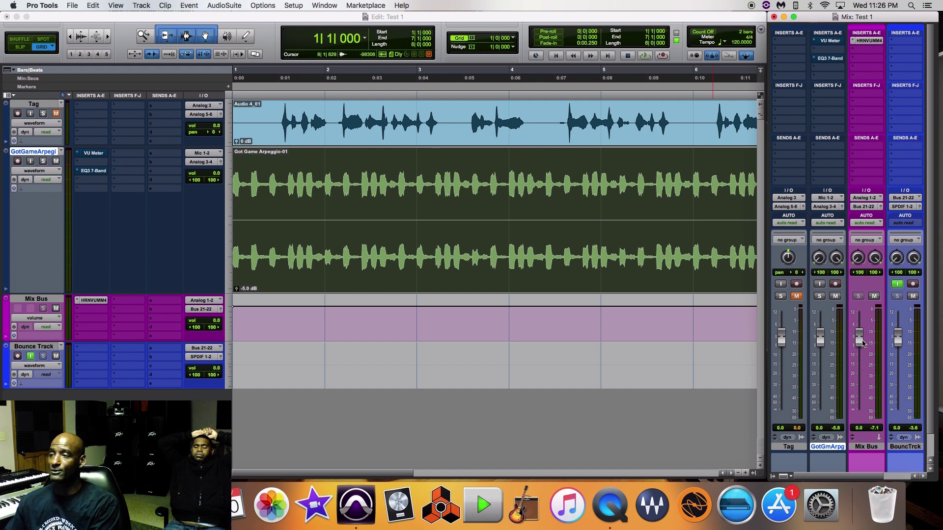
pyautogui.press('space')
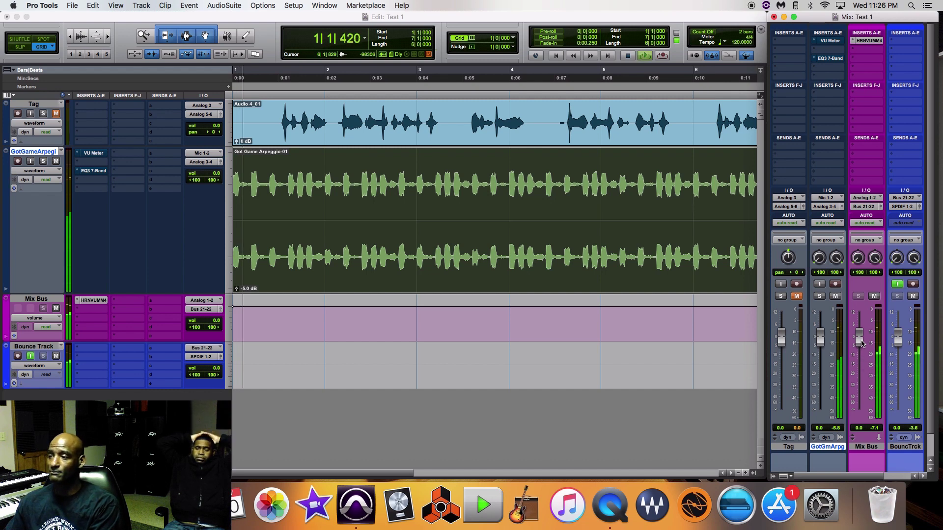
pyautogui.moveTo(862, 341); pyautogui.dragTo(861, 322)
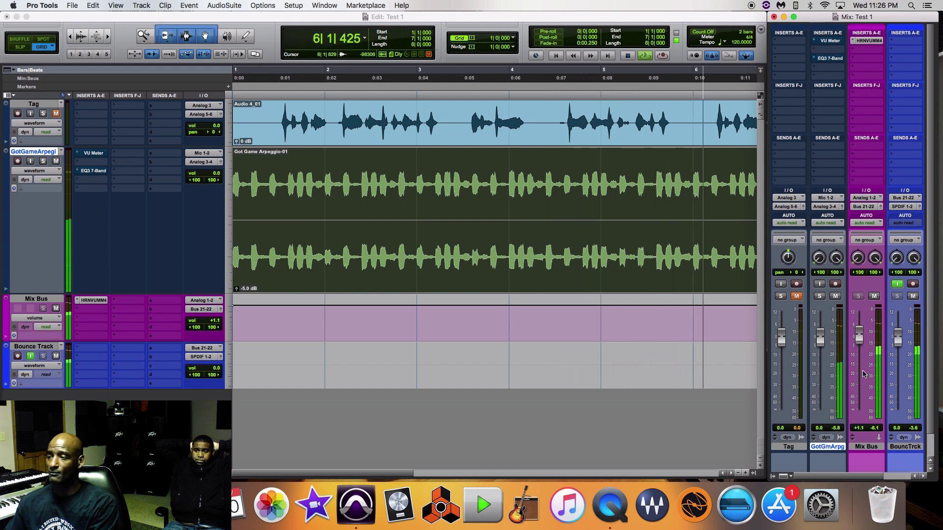